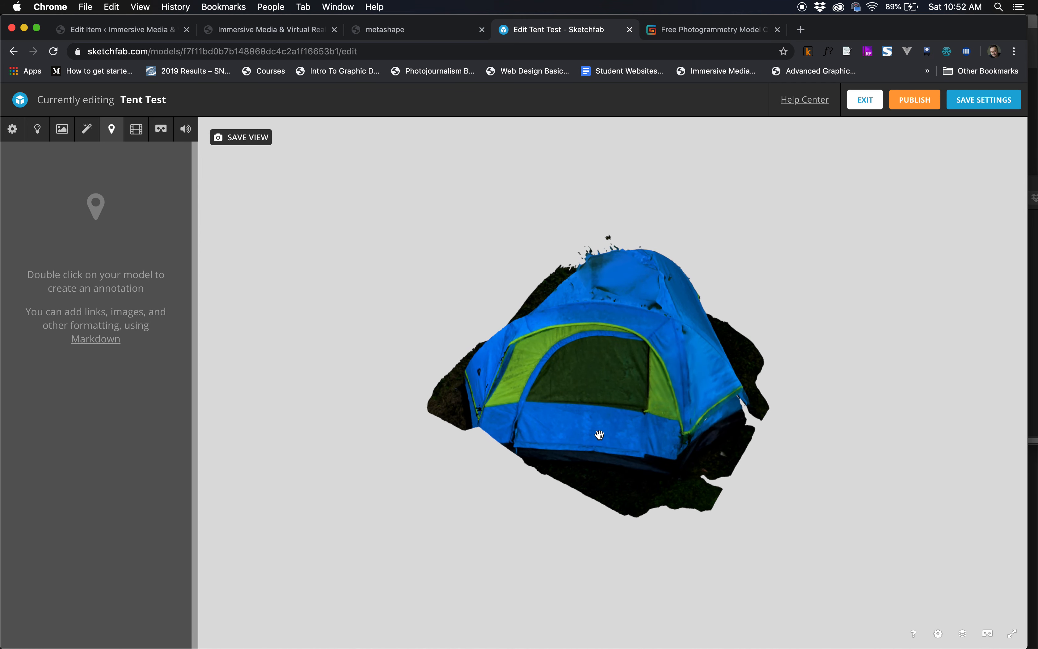
- Add an annotation titled "The Window" with the description "THis is a window" on the tent's front window
left_click_drag(616, 376, 627, 379)
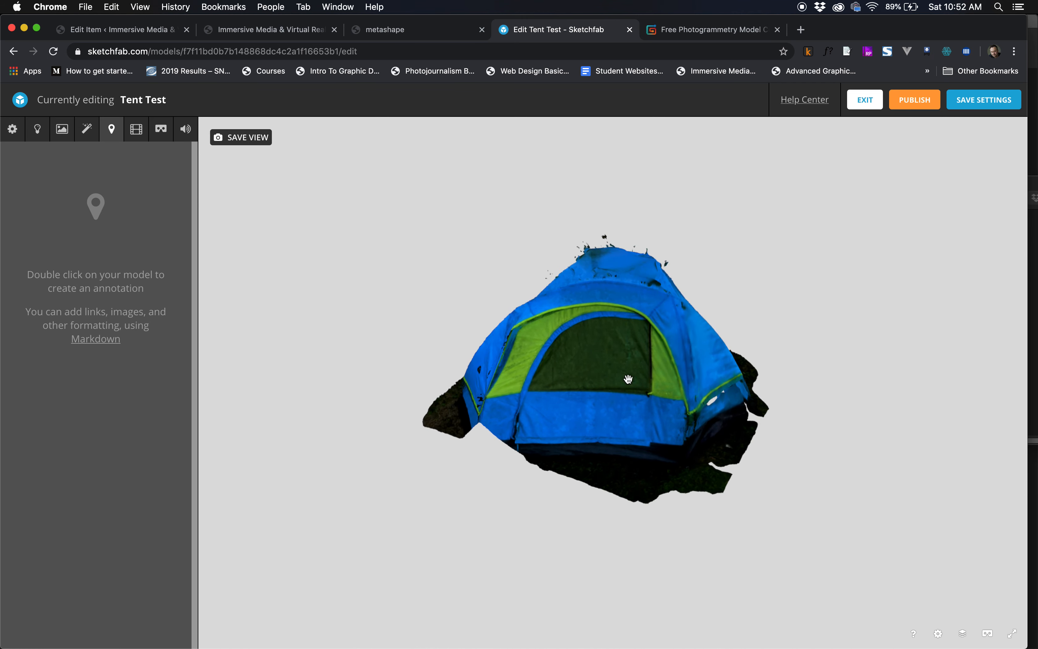
double_click(603, 357)
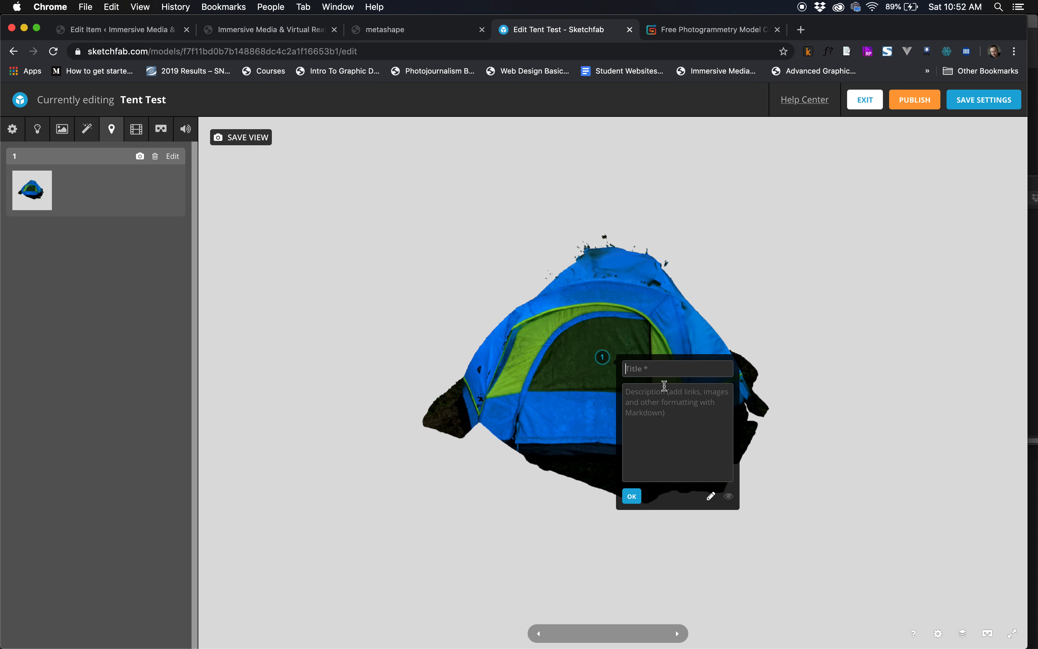
type("T")
type("THis")
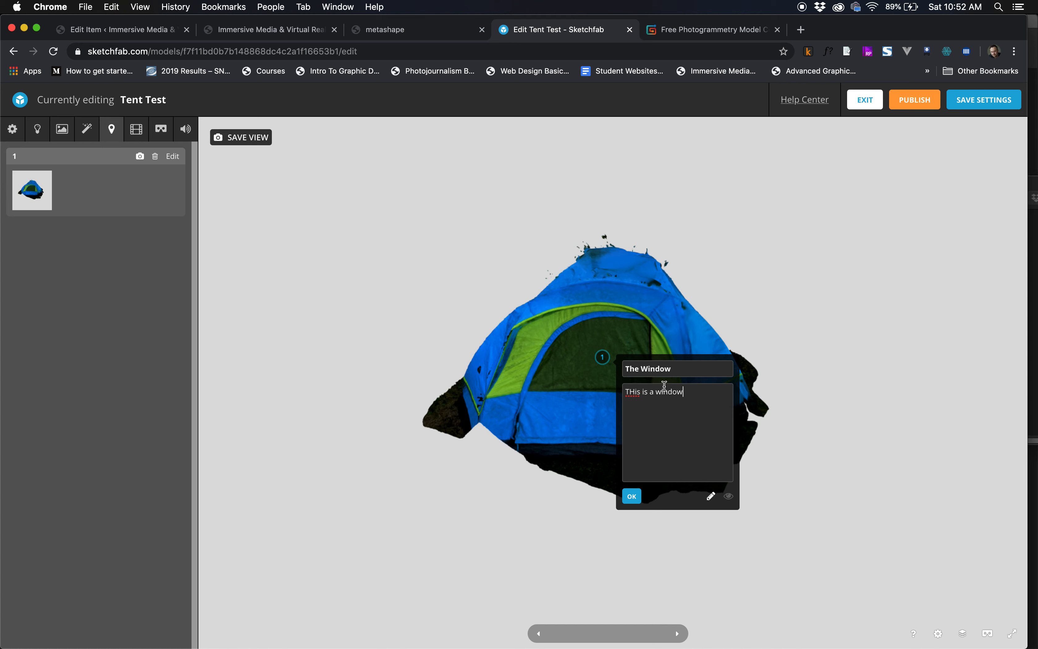
left_click(728, 496)
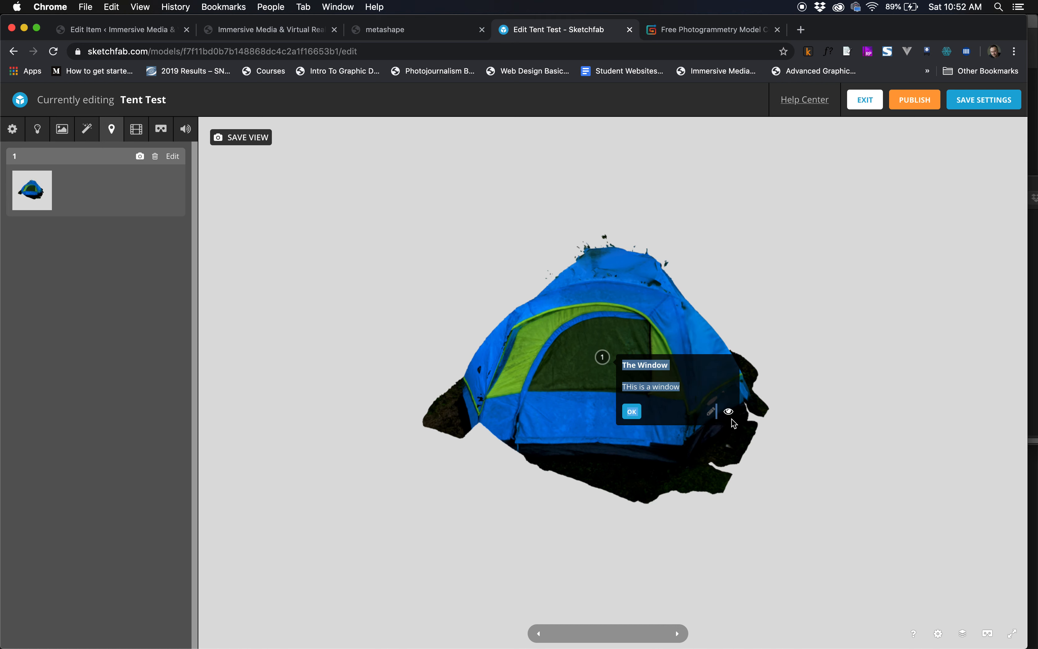
left_click(632, 411)
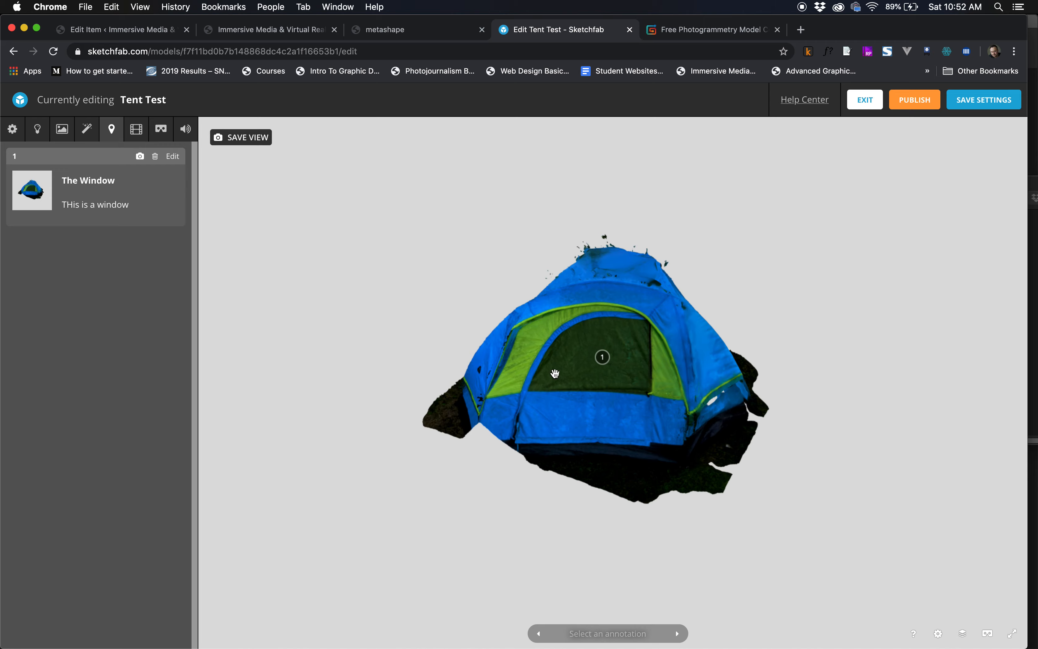
- Add an annotation titled "Hole" on the tent's roof with the description "I left a hole in the model due to bad photos."
left_click_drag(491, 352, 624, 443)
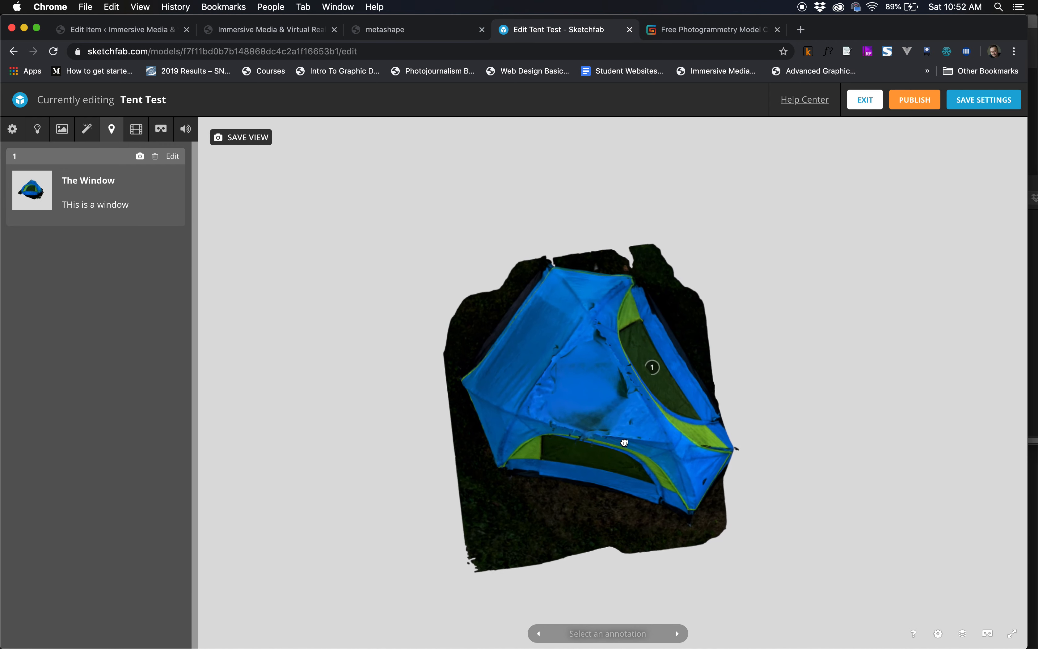
left_click(592, 394)
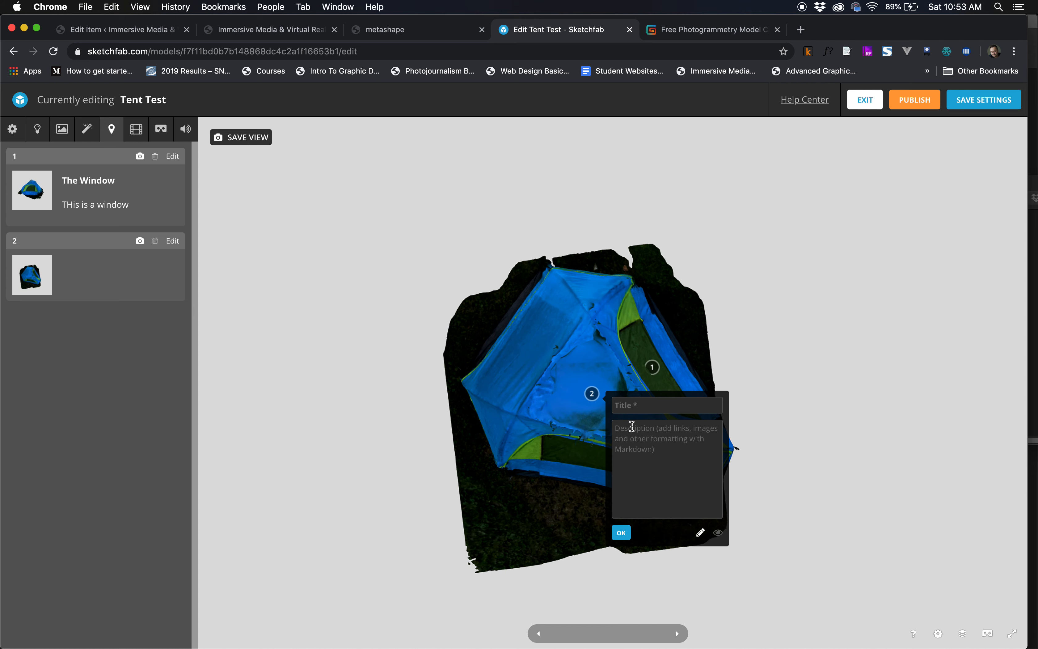
type("HI")
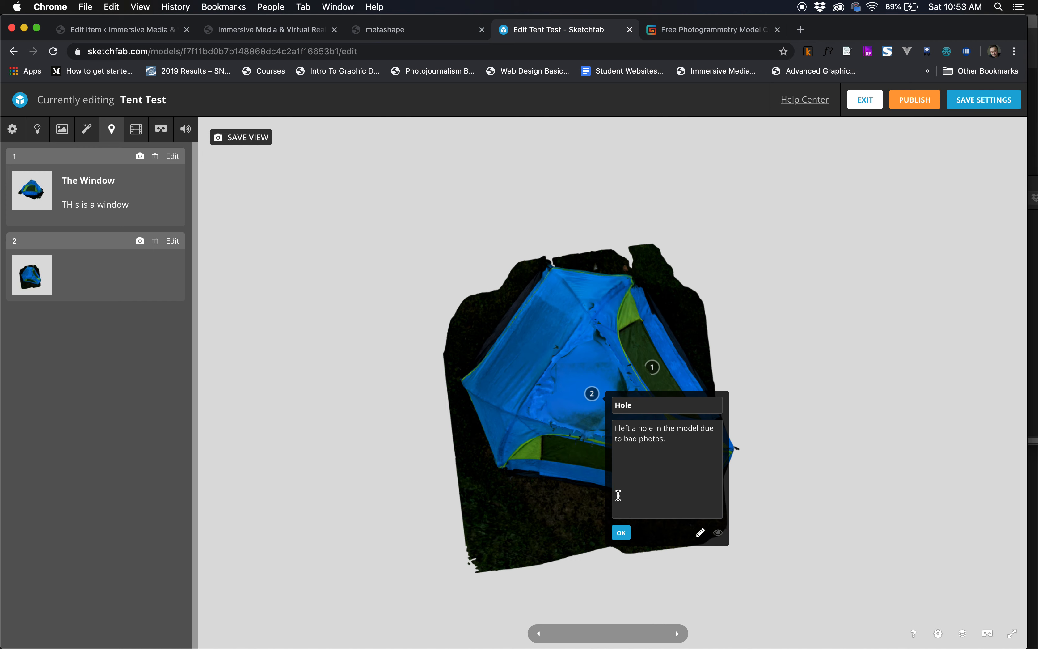
left_click(621, 533)
- Add an annotation titled "another" with the description "another test" on the tent's back corner
mouse_move(609, 561)
left_mouse_down()
mouse_move(613, 513)
mouse_move(658, 471)
mouse_move(656, 422)
left_mouse_up()
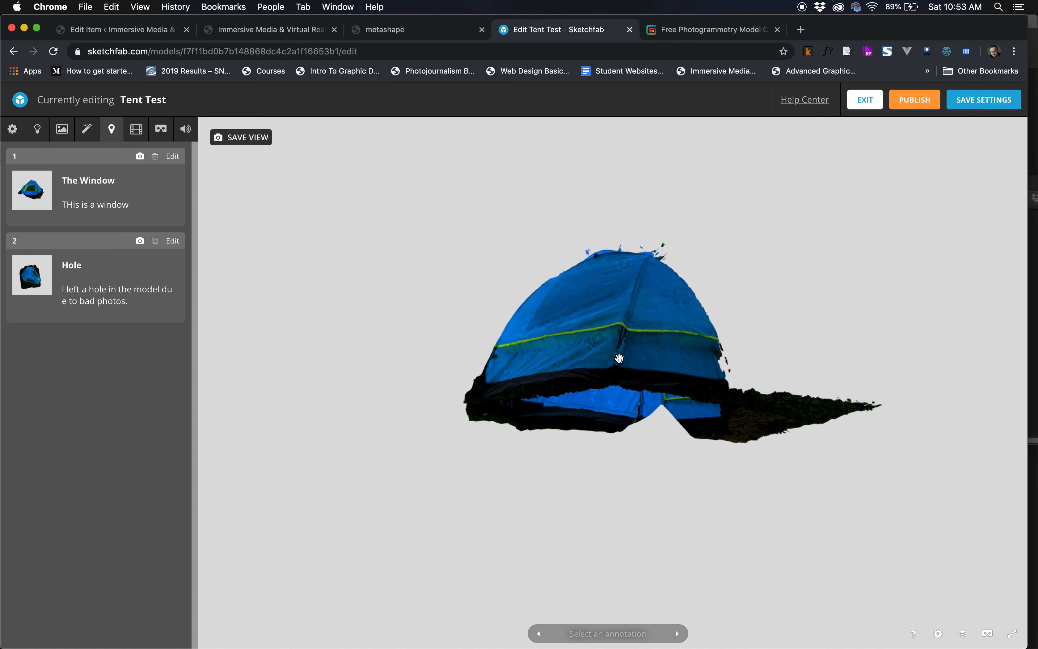
left_click(618, 346)
type("an")
type("anot")
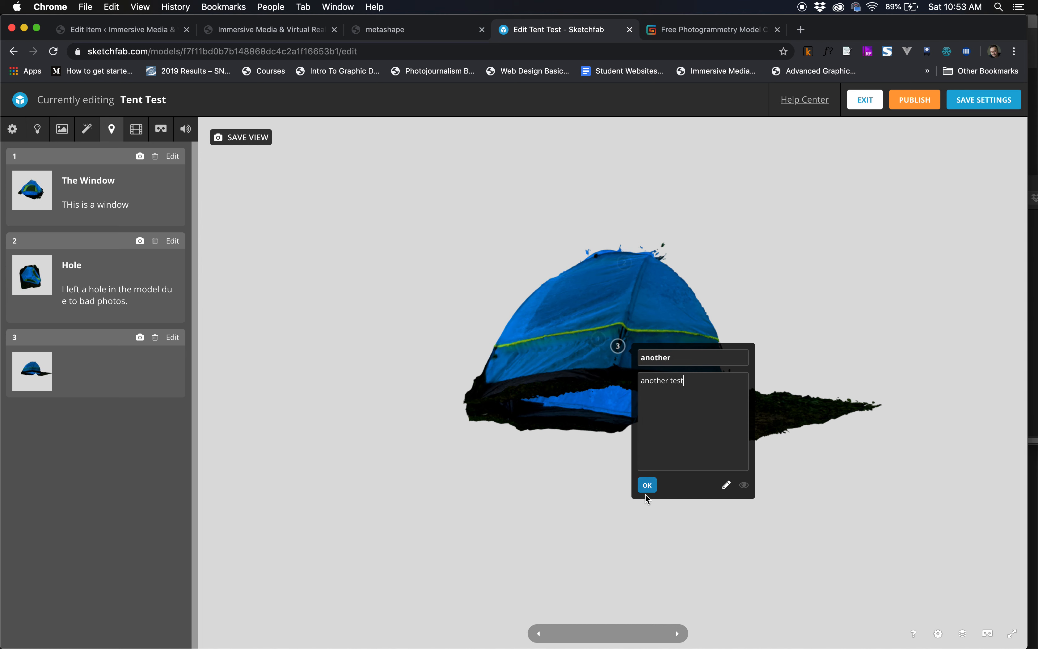
left_click(647, 485)
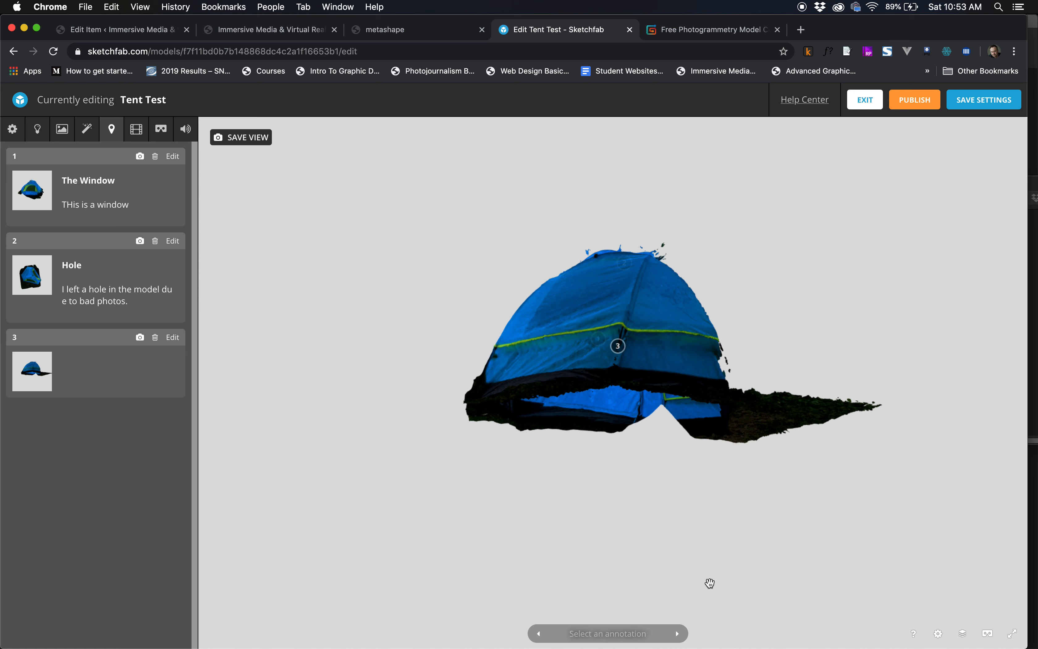
- Step through the three annotations in sequence to examine their camera views and texts
left_click(678, 634)
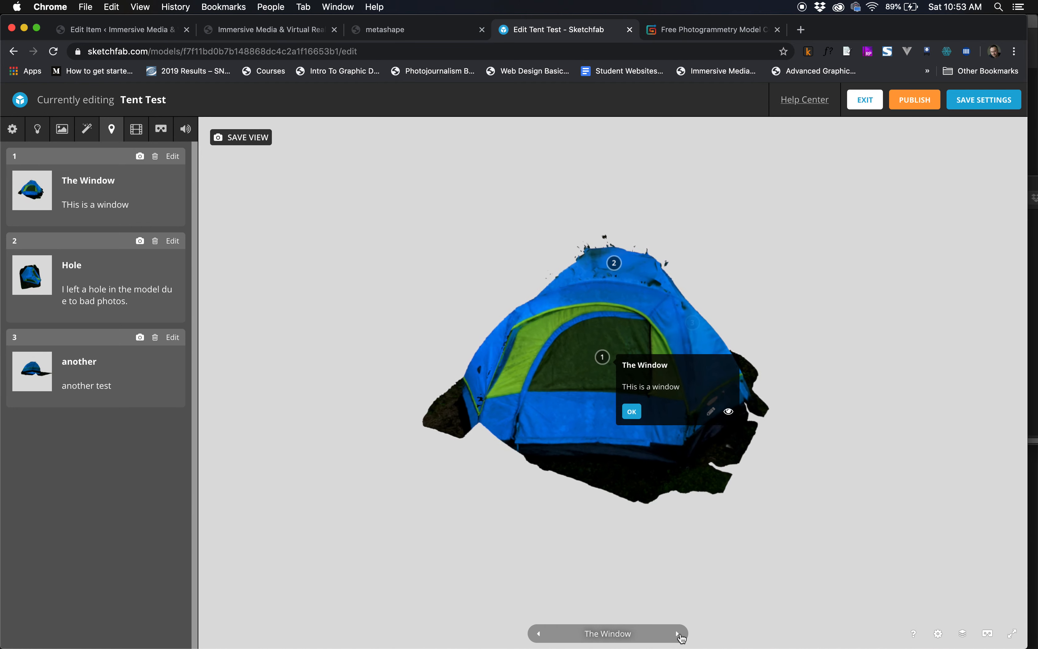
left_click(678, 635)
left_click(678, 635)
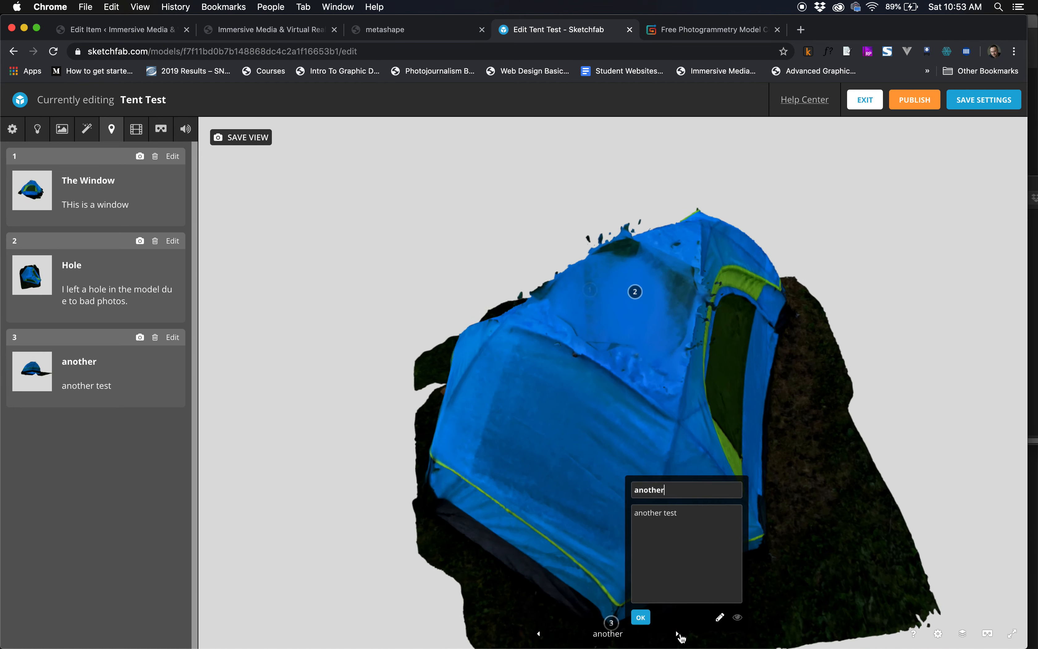
left_click(678, 634)
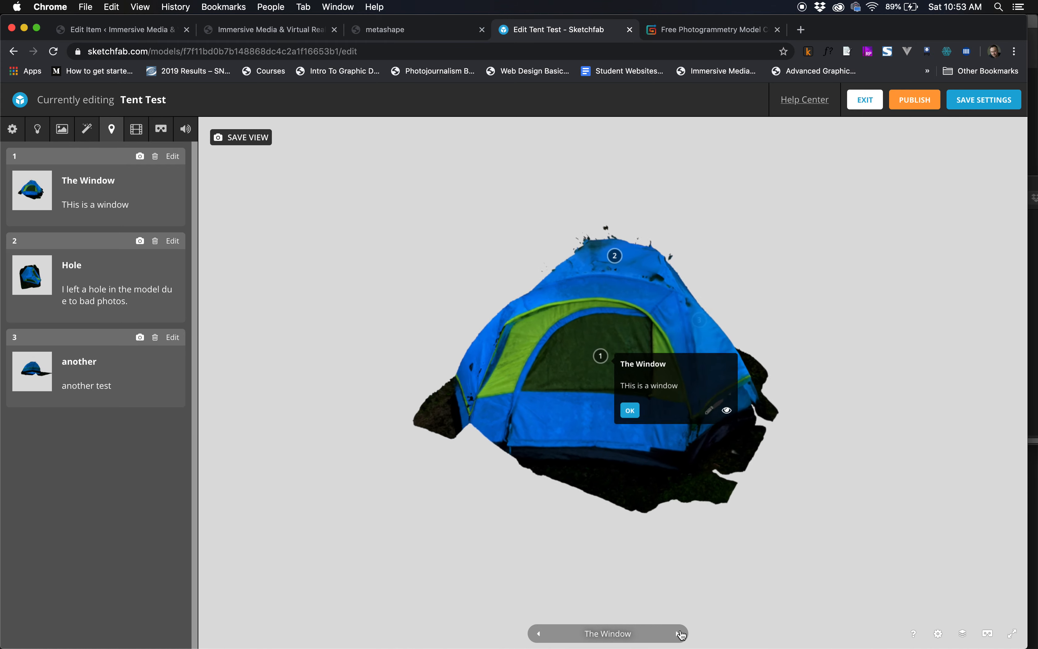
left_click(681, 634)
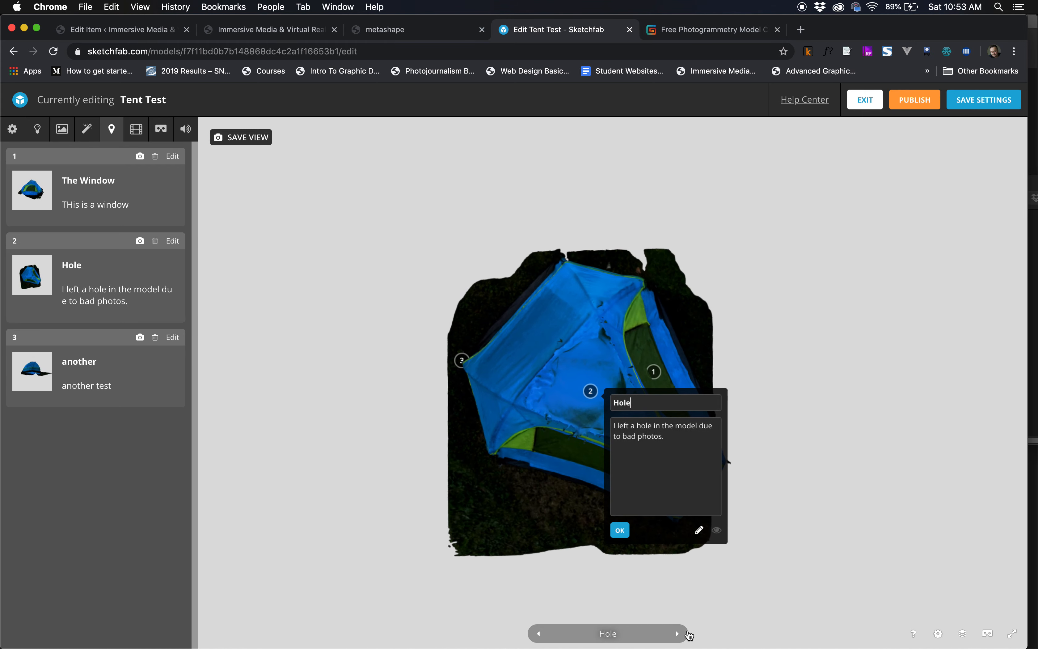
left_click(678, 635)
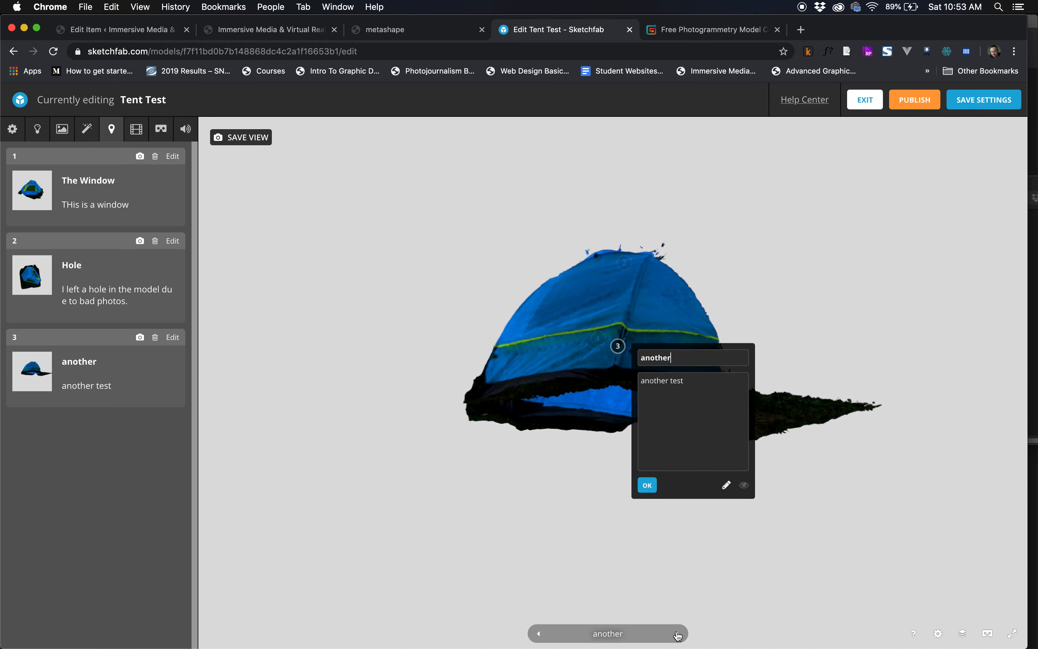
left_click(678, 634)
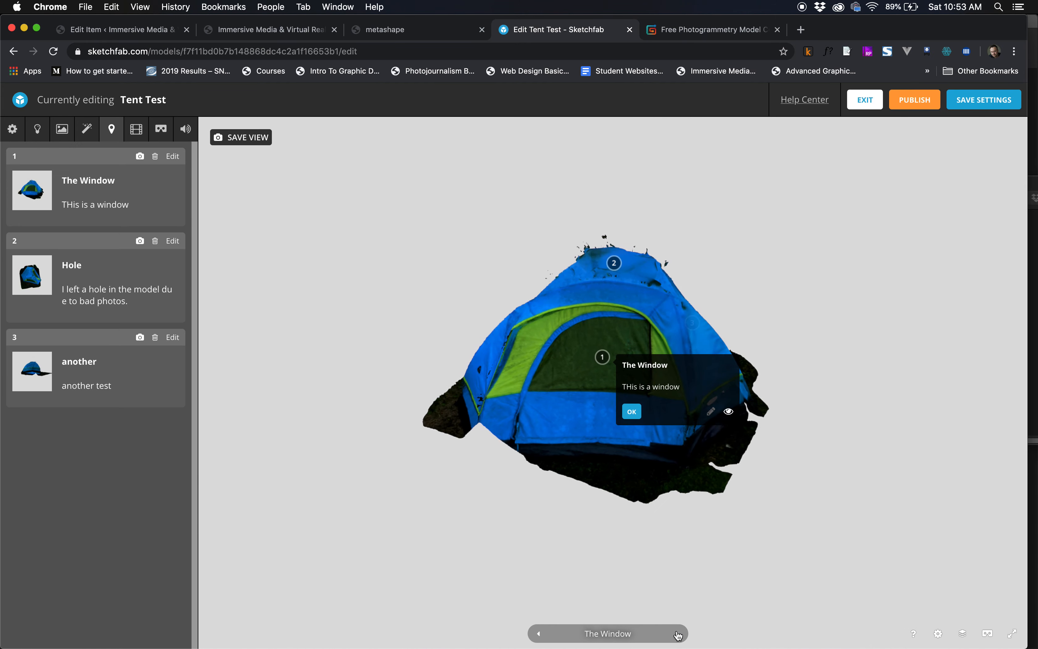
left_click(681, 634)
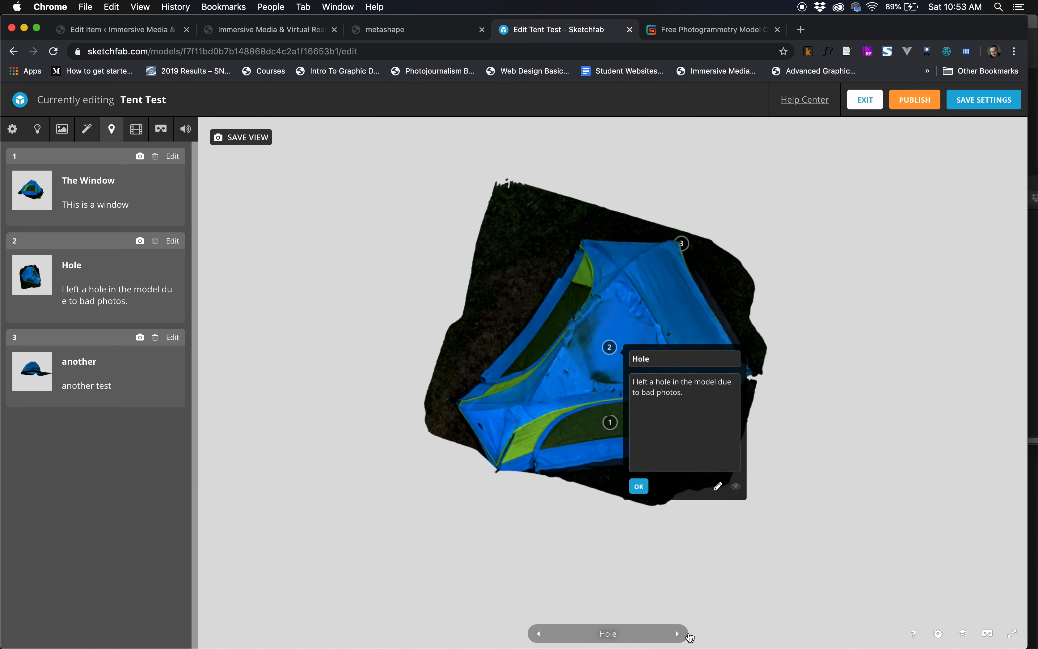
- Reorder the annotations so that "Hole" comes after "another", and check the views of "The Window" and "Hole"
left_click_drag(88, 334, 93, 402)
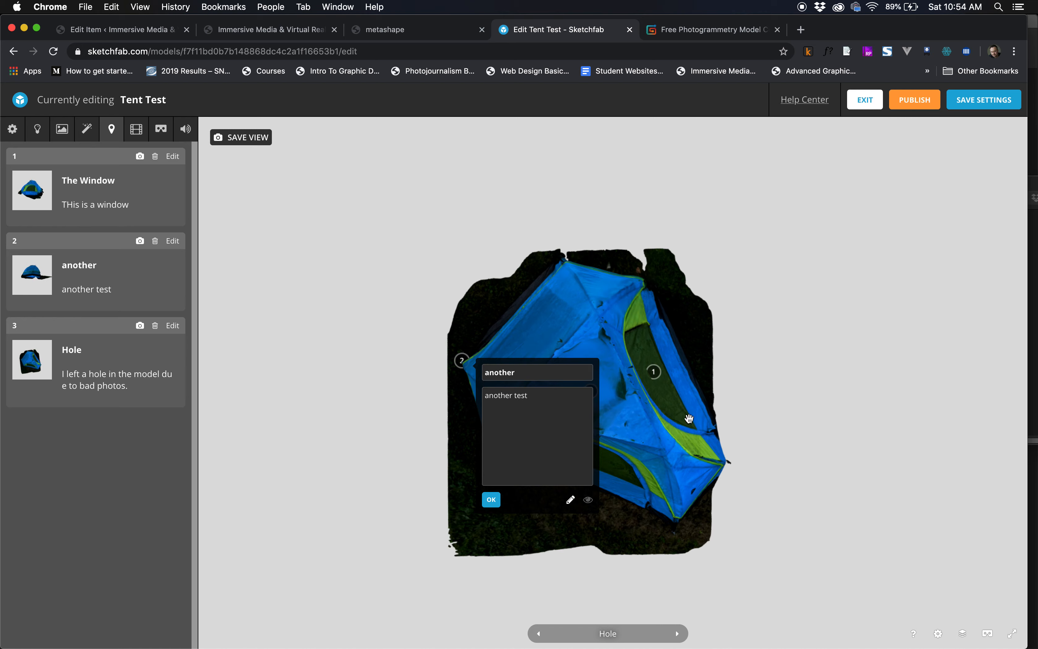
left_click(654, 371)
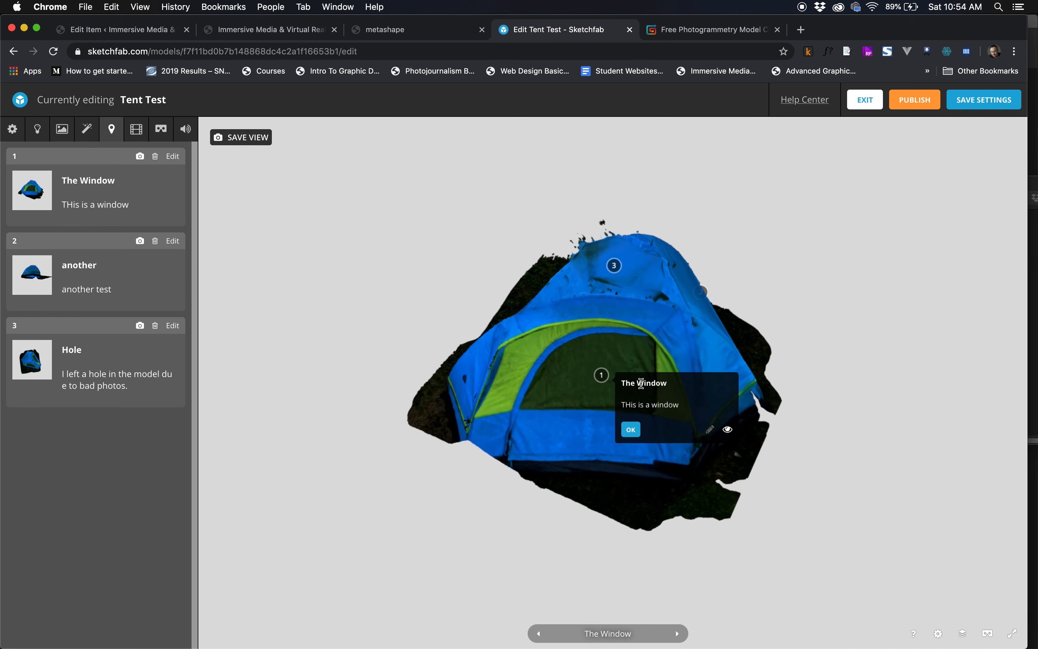
left_click(612, 263)
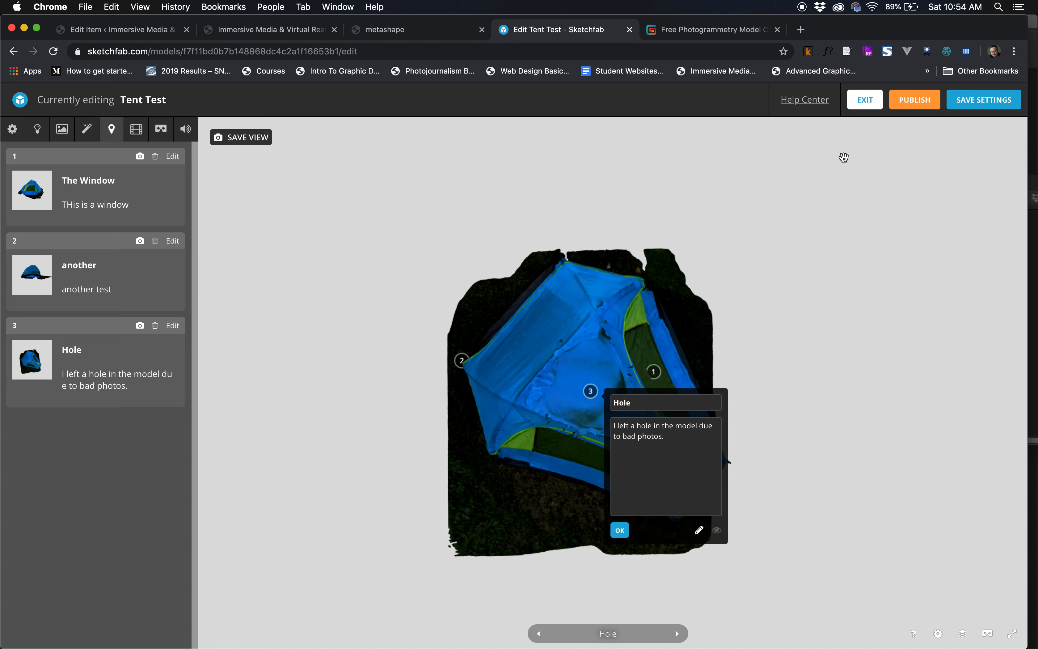
- Set the model's world scale for VR viewing to 5.208, closing the open annotation
left_click(136, 129)
left_click(157, 131)
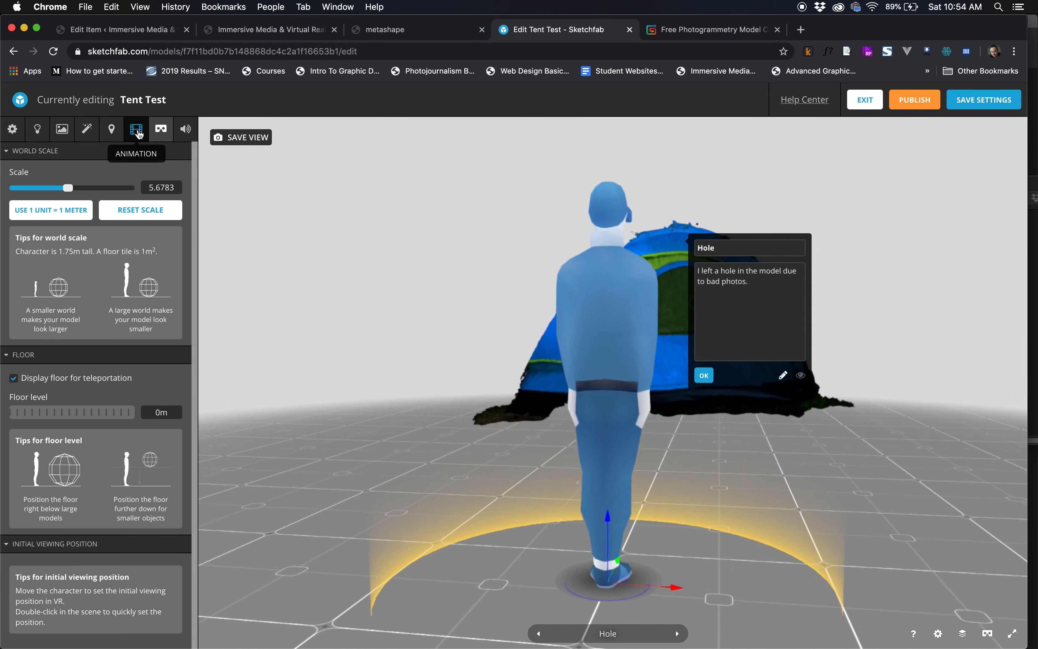
left_click(140, 131)
left_click(170, 130)
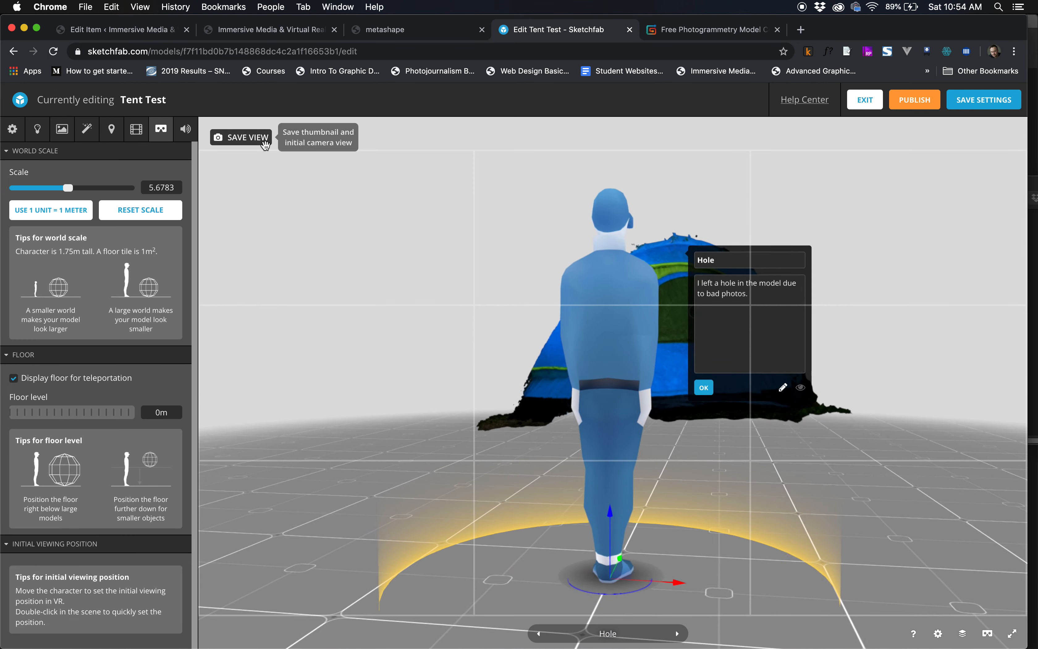
left_click(704, 403)
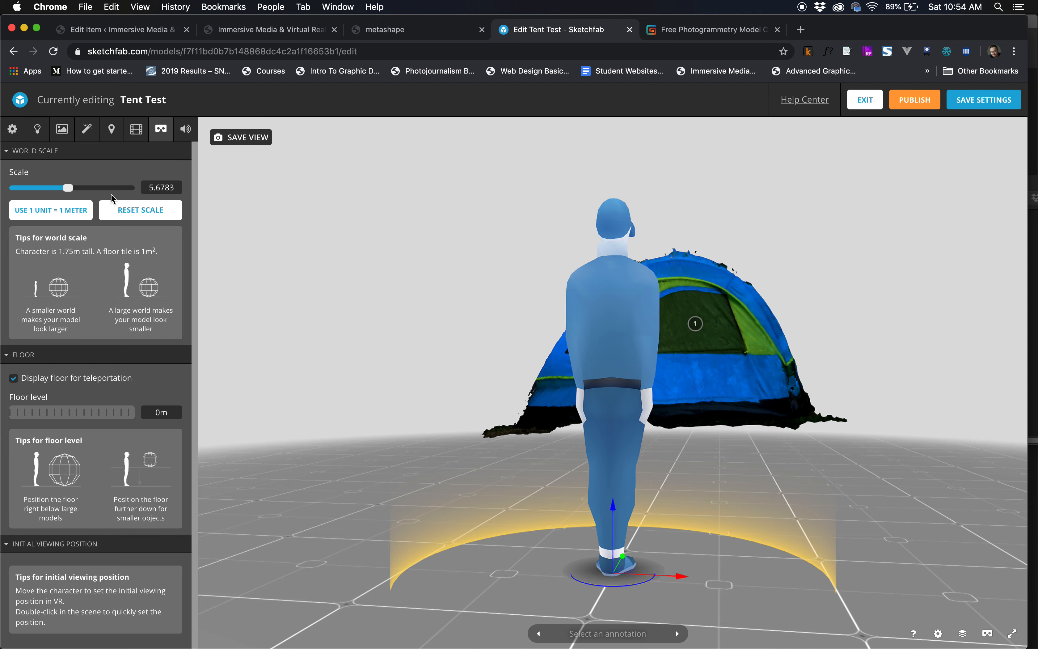
mouse_move(74, 189)
left_mouse_down()
mouse_move(48, 190)
mouse_move(68, 190)
left_mouse_up()
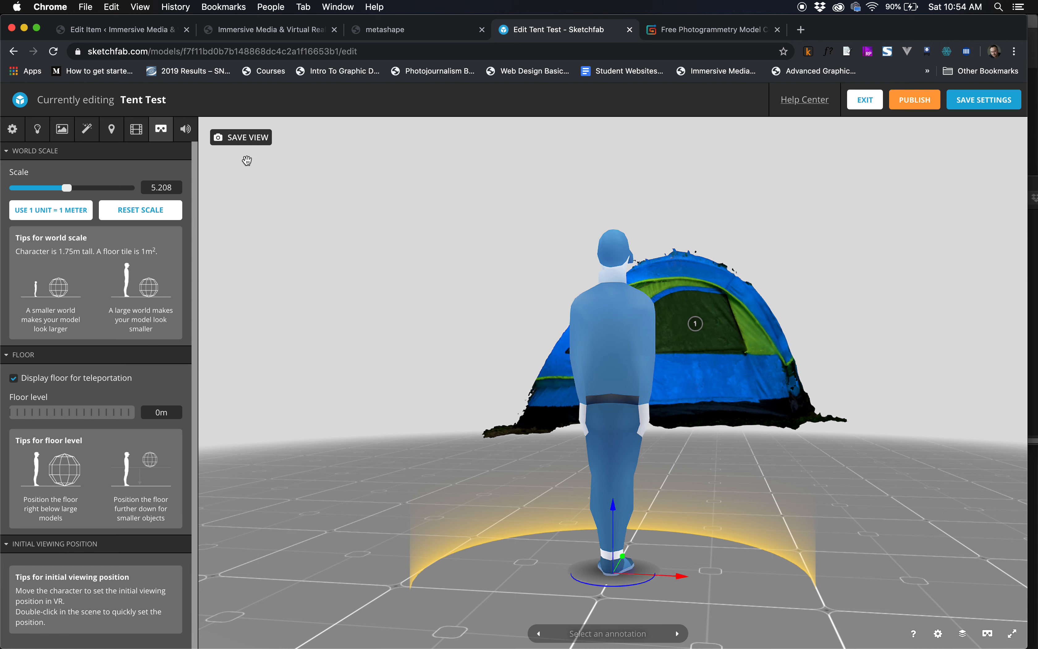
- Check the sound and scene settings, then save the 3D settings and publish the model
left_click(184, 131)
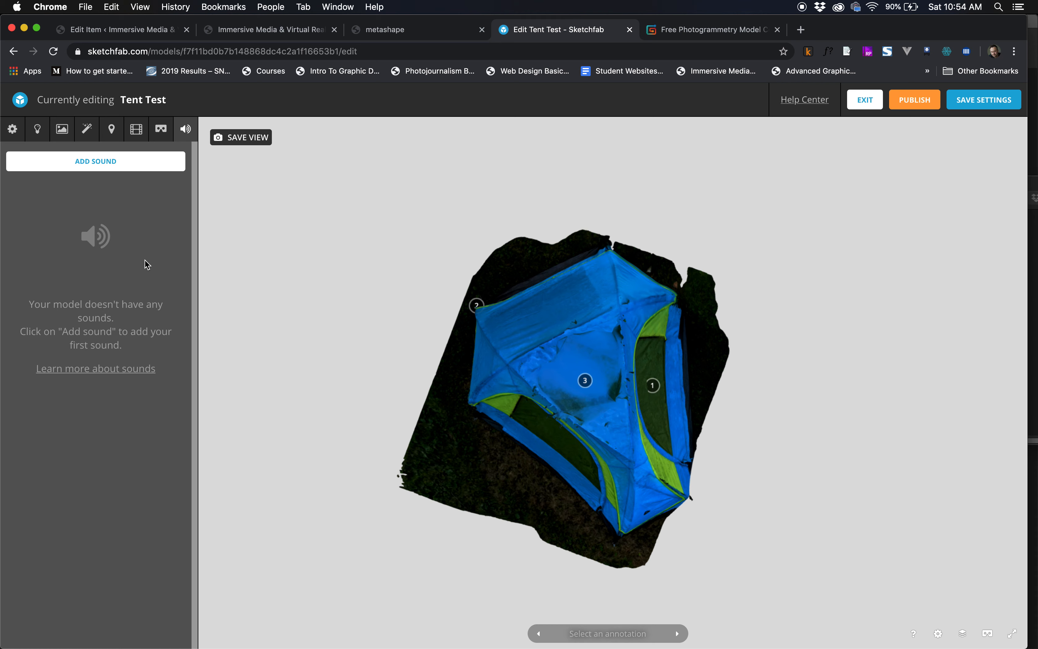
left_click(20, 137)
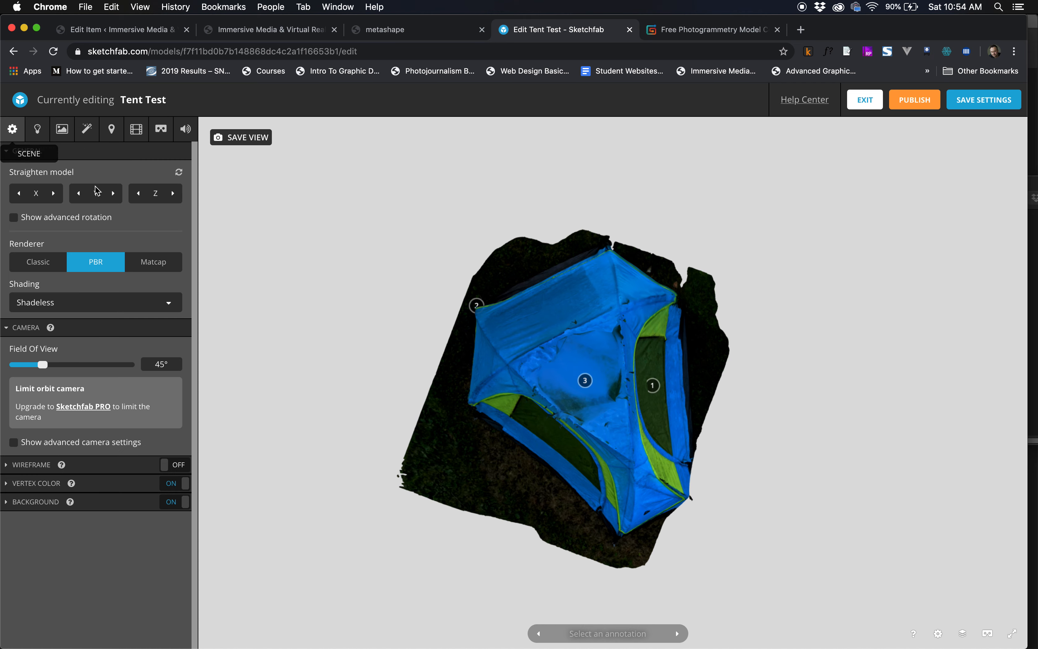
left_click(980, 103)
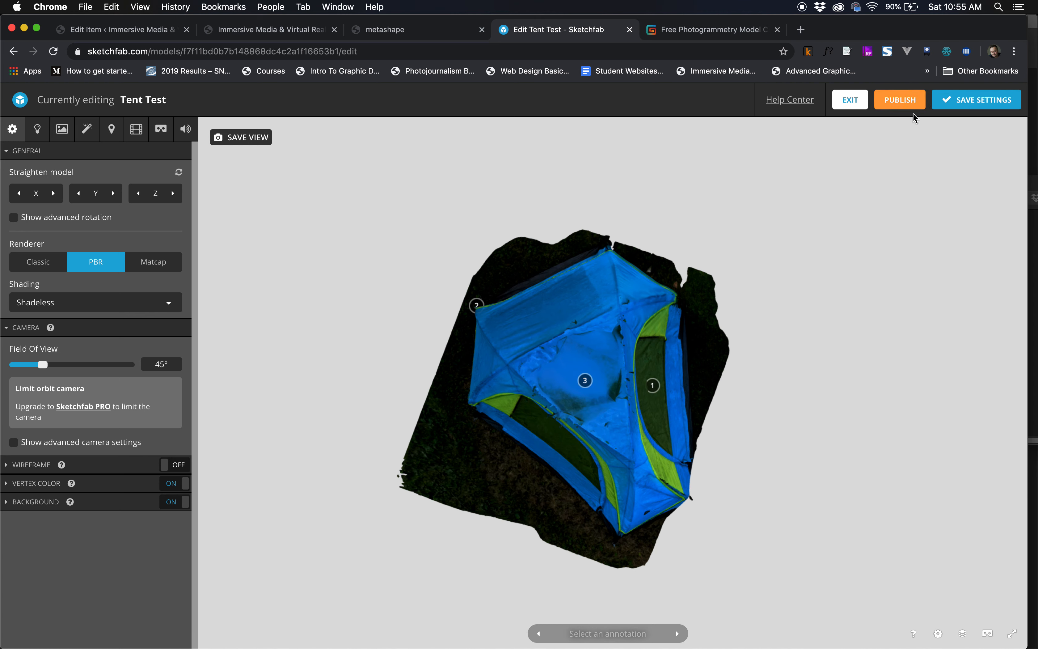
left_click(907, 105)
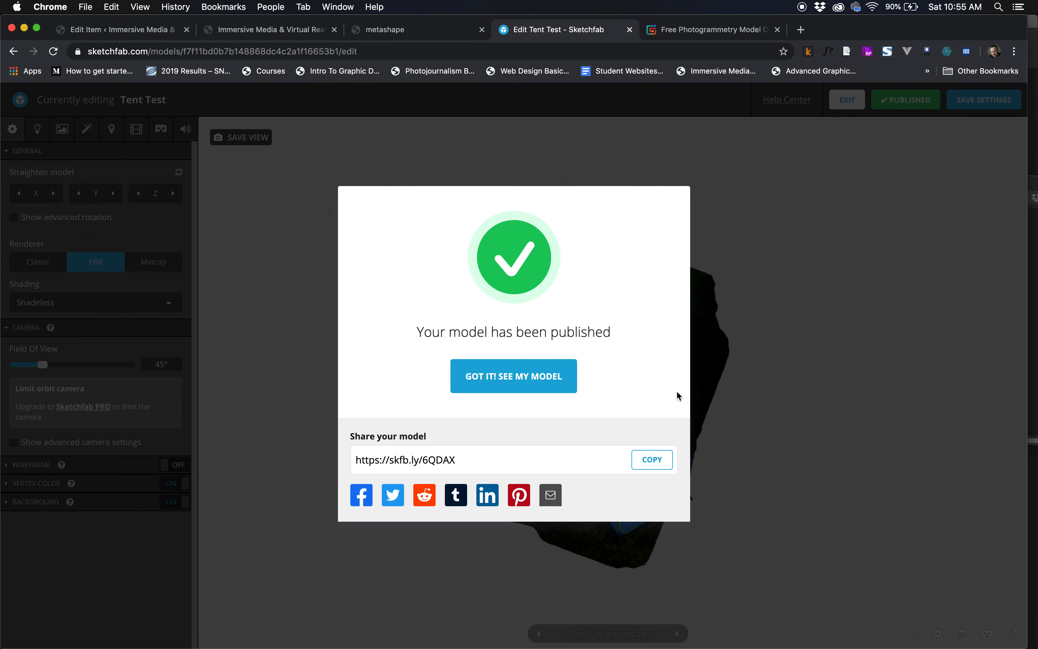
- Open the published model's page and examine the tent and its annotations in the viewer
triple_click(402, 464)
left_click(486, 377)
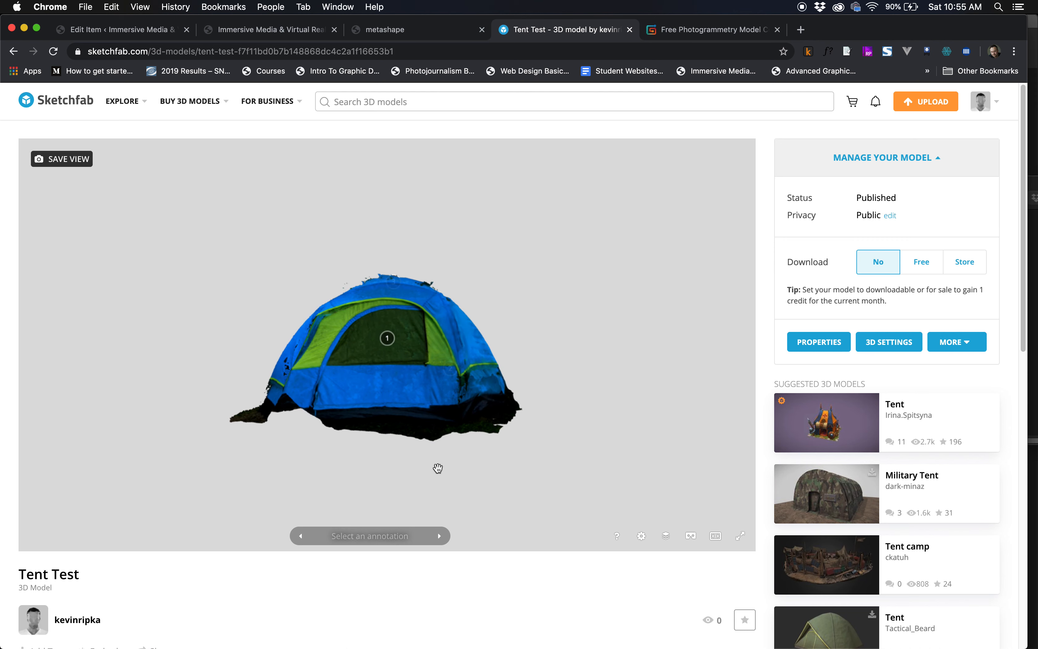
mouse_move(499, 404)
left_mouse_down()
mouse_move(475, 396)
mouse_move(449, 475)
left_mouse_up()
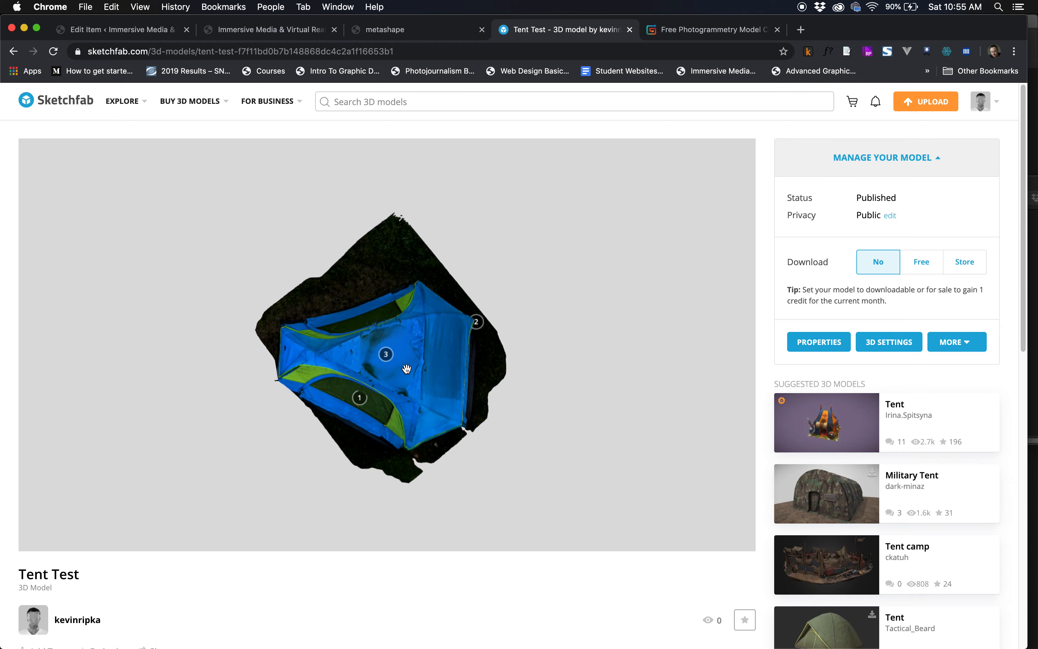
left_click(386, 354)
left_click(437, 535)
left_click(438, 536)
left_click(438, 536)
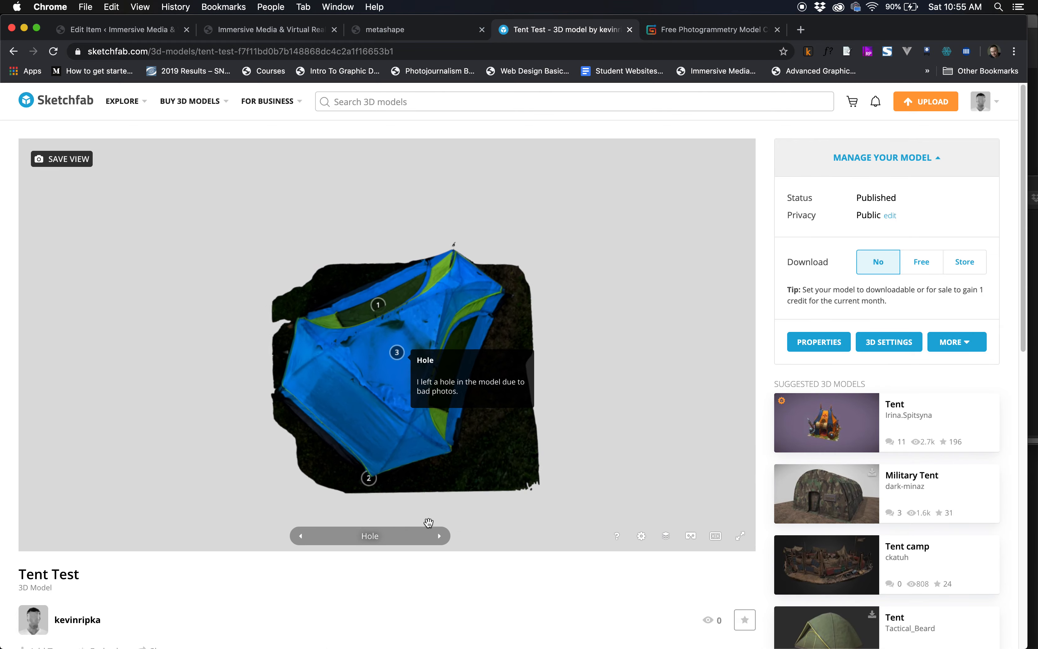
scroll(443, 519, "down", 3)
scroll(444, 520, "up", 2)
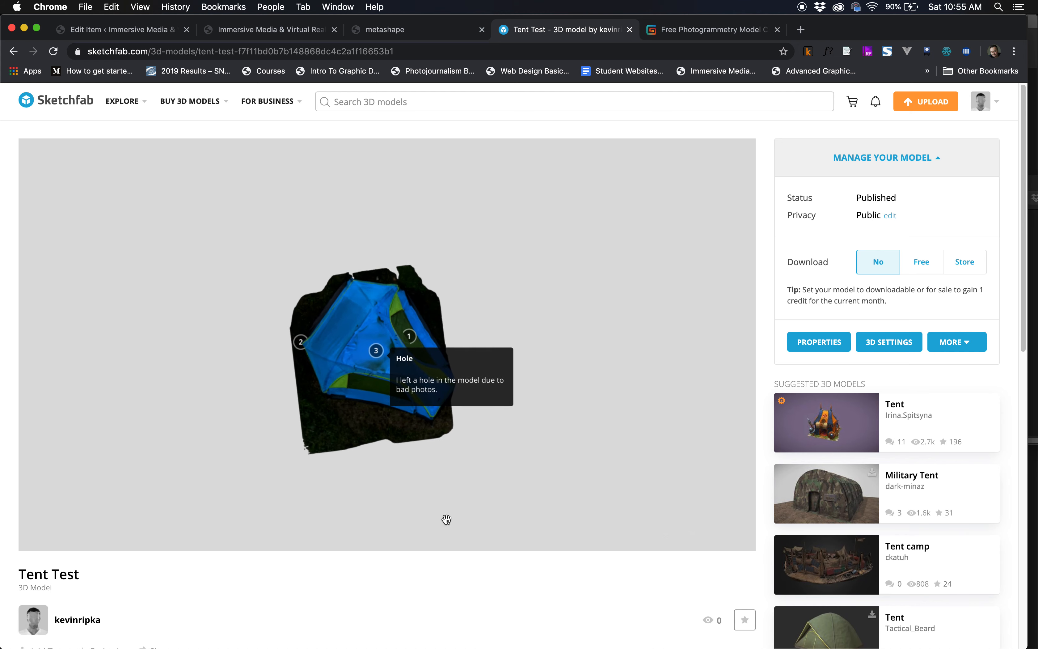
scroll(446, 520, "up", 2)
right_click(514, 571)
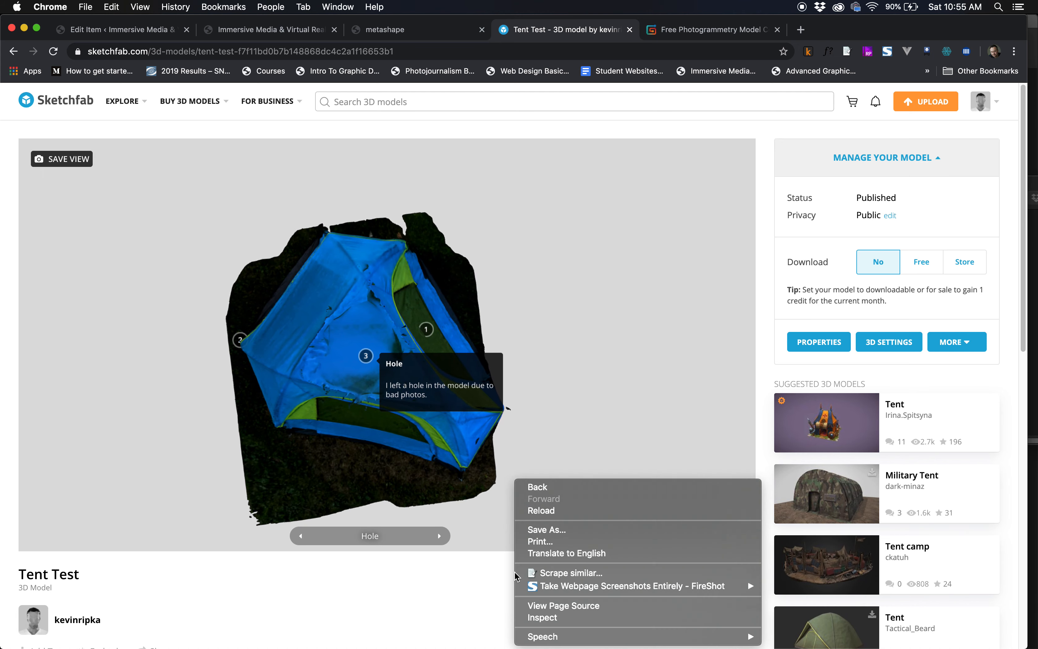
left_click(376, 560)
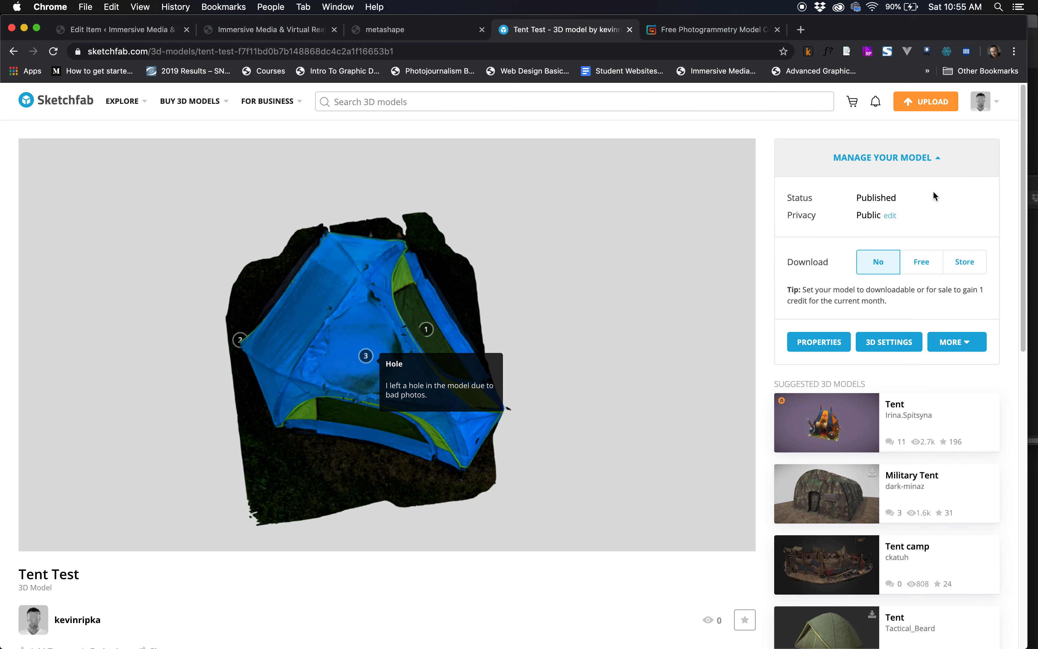
- Make the published model available as a free download and save the change
left_click(918, 268)
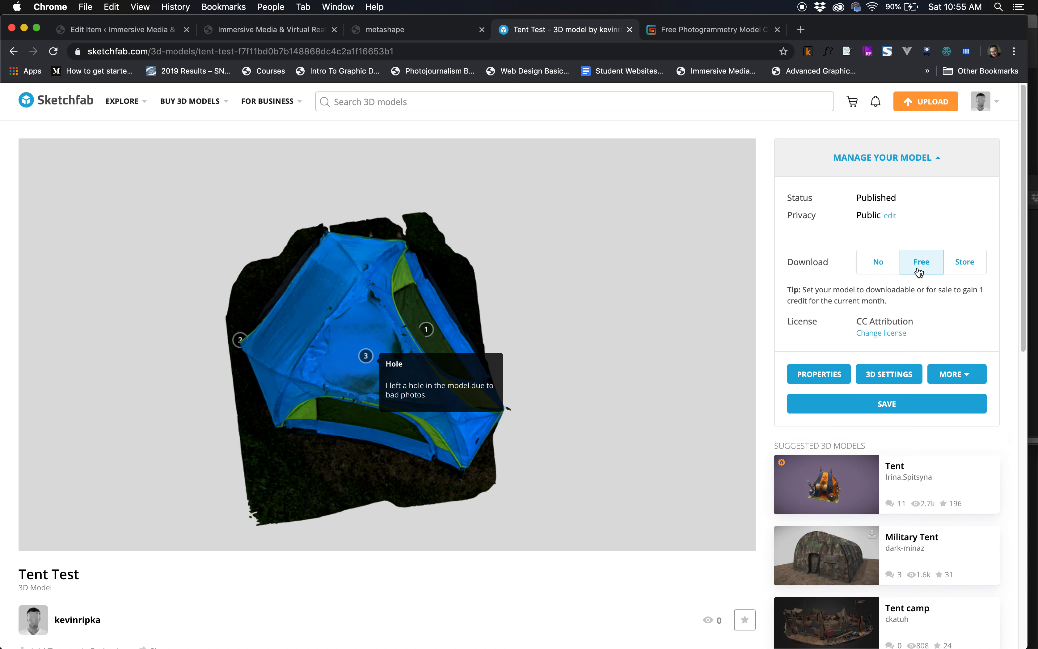
left_click(886, 409)
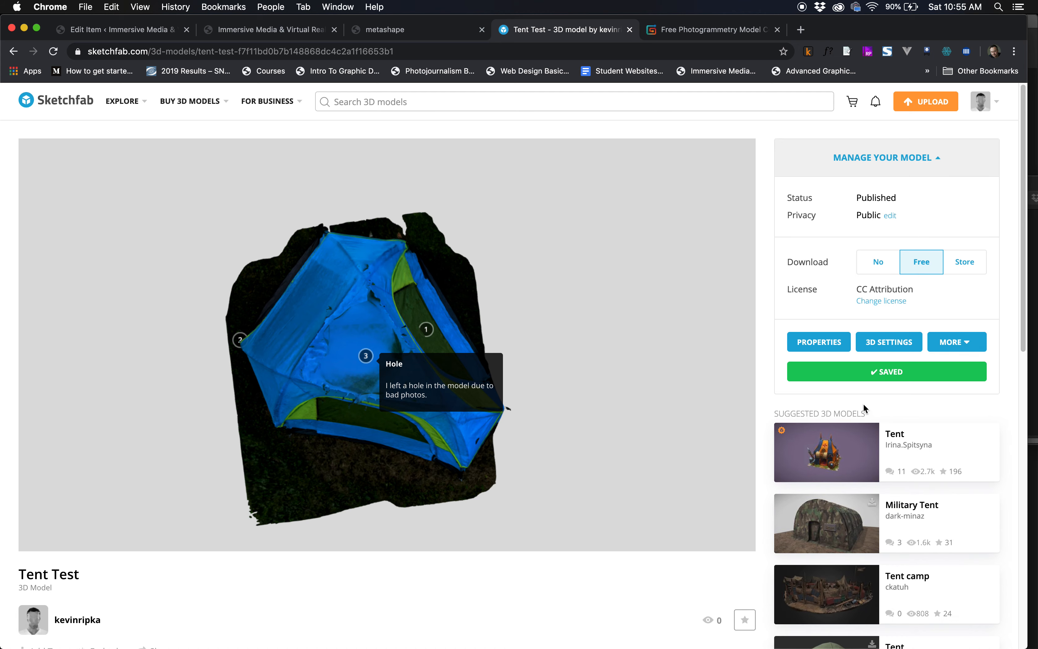